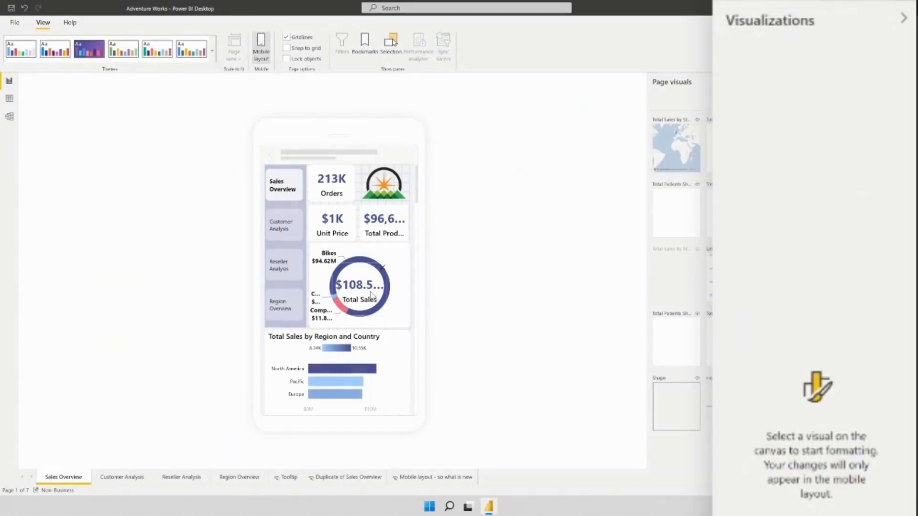
Set the Total Sales card's callout value font size to 15 and its category label font size to 8 in the mobile layout
{"action": "left_click", "coordinate": [370, 295]}
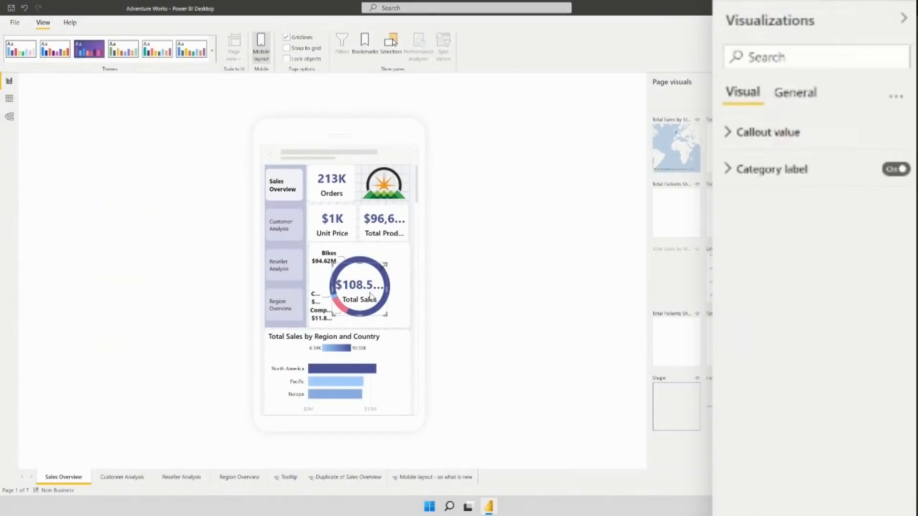
{"action": "left_click", "coordinate": [764, 139]}
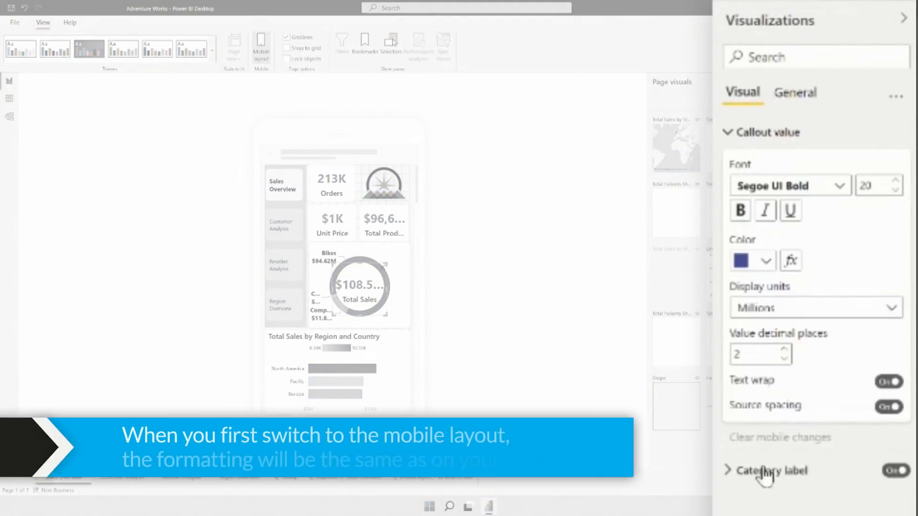
{"action": "left_click", "coordinate": [767, 474]}
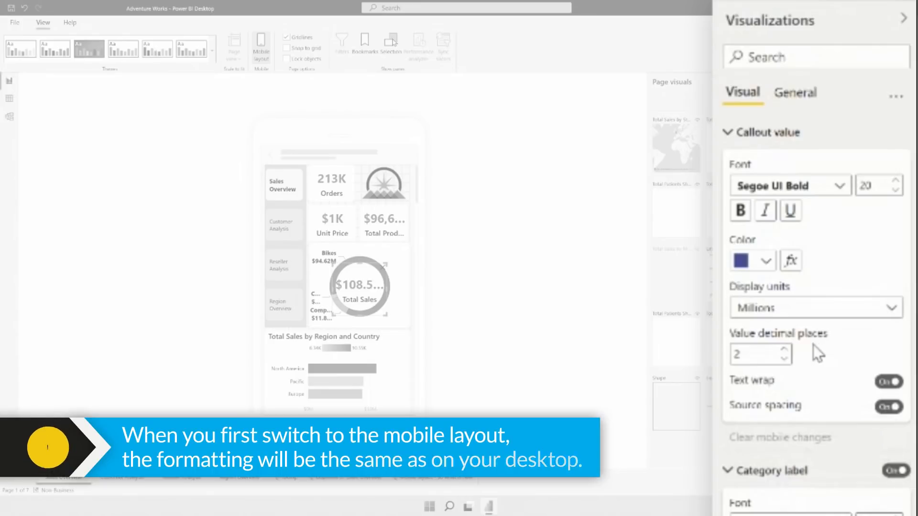
{"action": "double_click", "coordinate": [875, 185]}
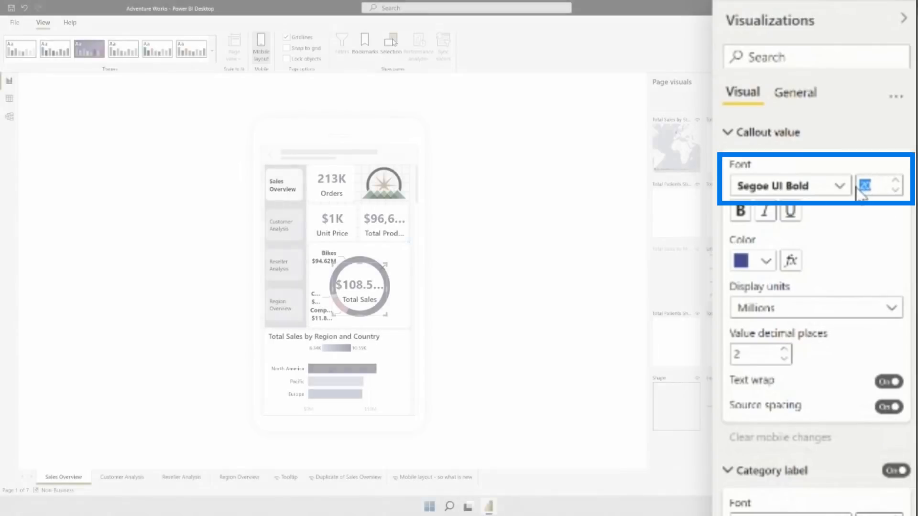
{"action": "type", "text": "15"}
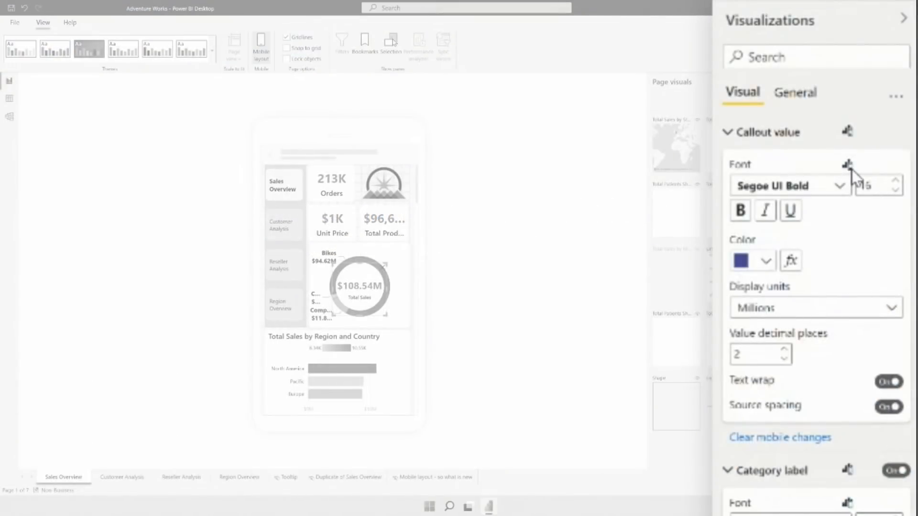
{"action": "mouse_move", "coordinate": [850, 166]}
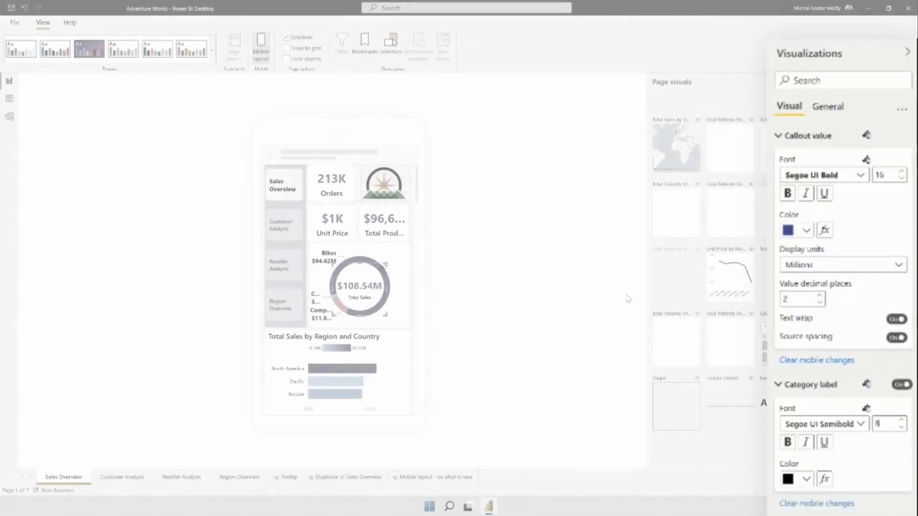
Switch to the desktop layout and set the Total Sales card's callout value font size to 30
{"action": "left_click", "coordinate": [262, 55]}
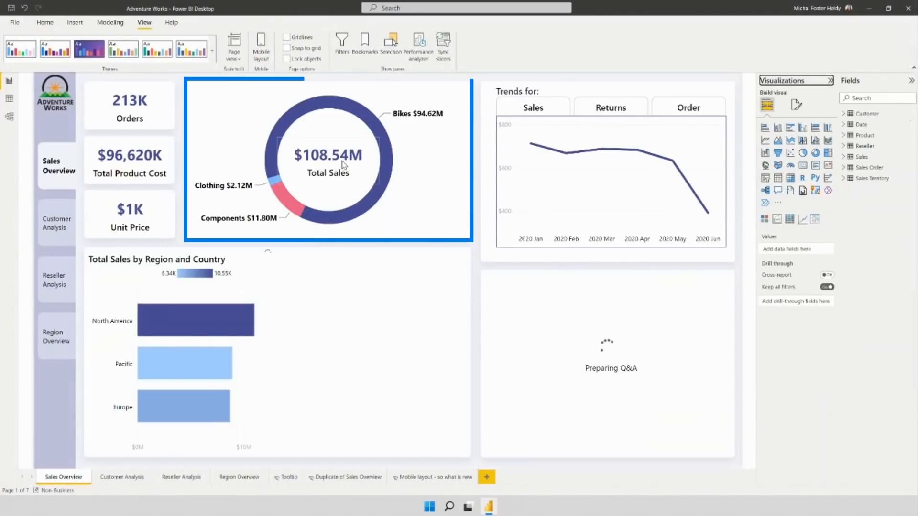
{"action": "left_click", "coordinate": [343, 165]}
{"action": "left_click", "coordinate": [795, 104]}
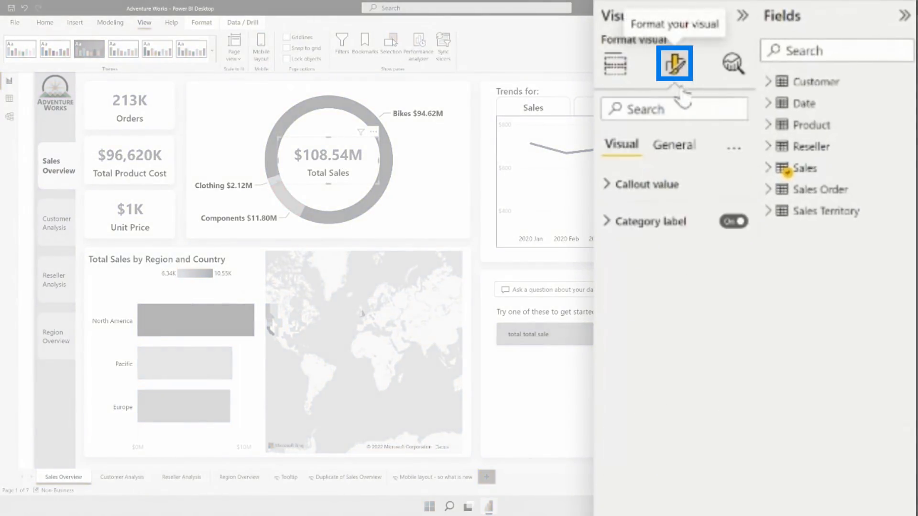
{"action": "left_click", "coordinate": [660, 185]}
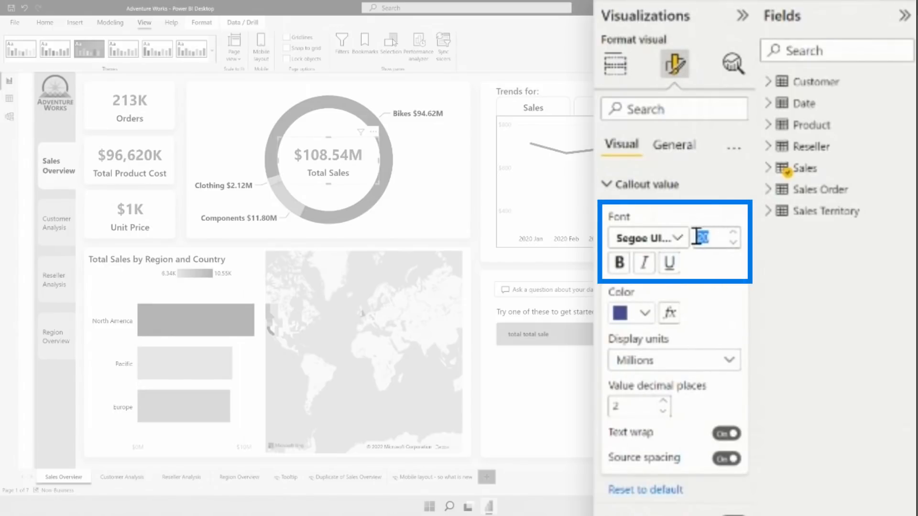
{"action": "type", "text": "30"}
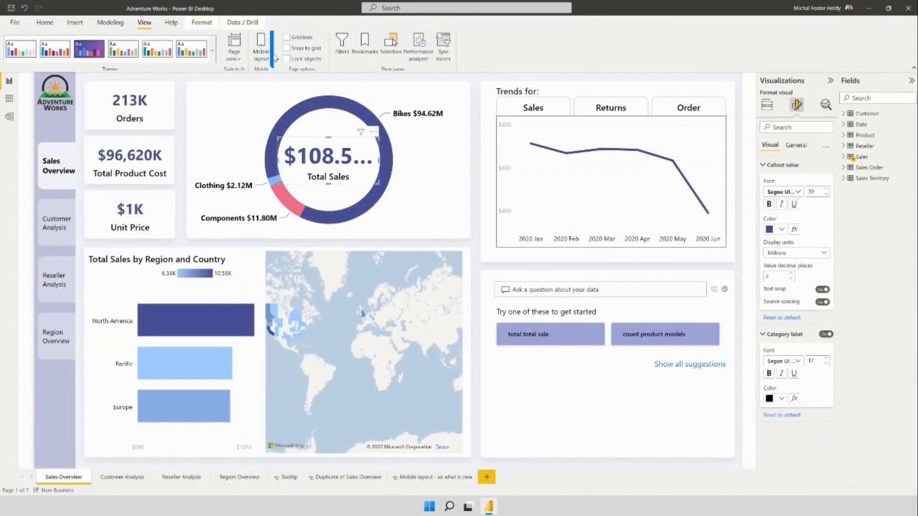
Return to the mobile layout and examine the Total Sales card's mobile formatting and its options for clearing mobile changes
{"action": "left_click", "coordinate": [265, 53]}
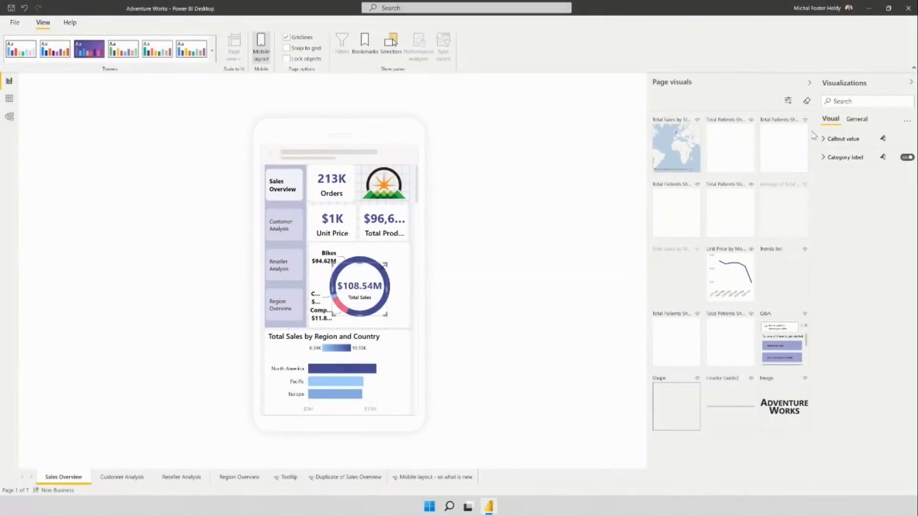
{"action": "left_click", "coordinate": [816, 142]}
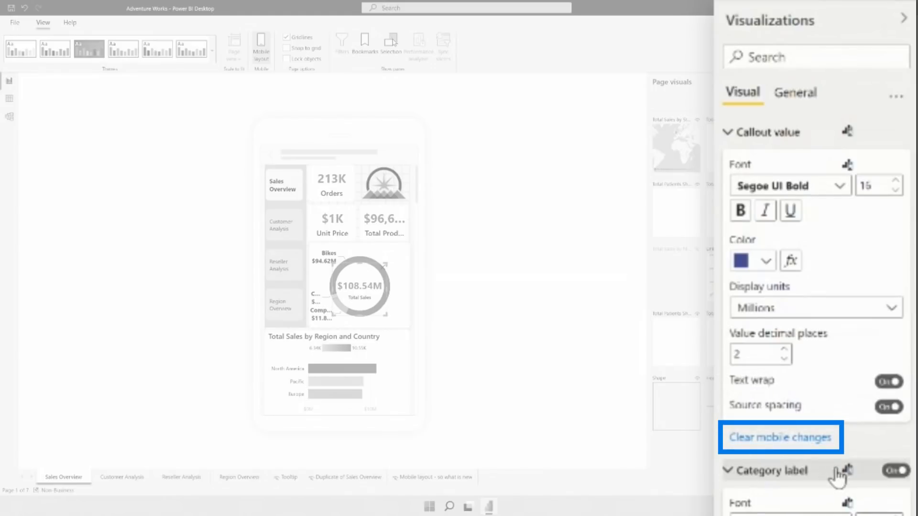
{"action": "left_click", "coordinate": [895, 96]}
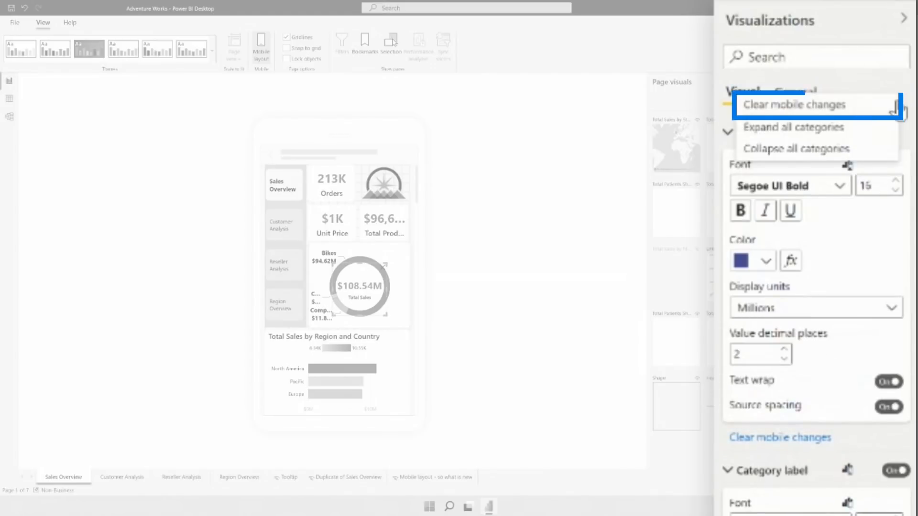
{"action": "left_click", "coordinate": [512, 287]}
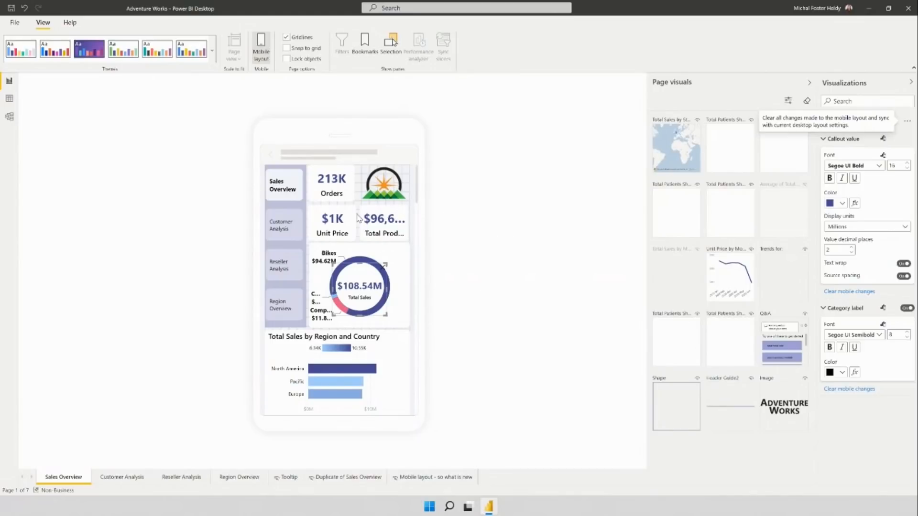
{"action": "left_click", "coordinate": [518, 247]}
Set the Orders, Unit Price and Total Product Cost cards' callout font size to 15, shrink their category labels, and show Total Product Cost in Millions
{"action": "left_click", "coordinate": [331, 186]}
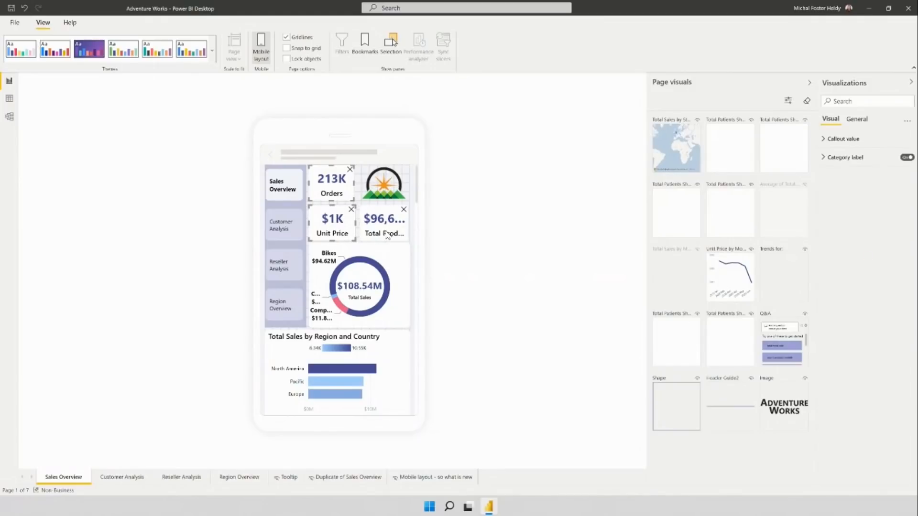
{"action": "left_click", "coordinate": [843, 139]}
{"action": "left_click", "coordinate": [891, 166]}
{"action": "type", "text": "15"}
{"action": "left_click", "coordinate": [754, 470]}
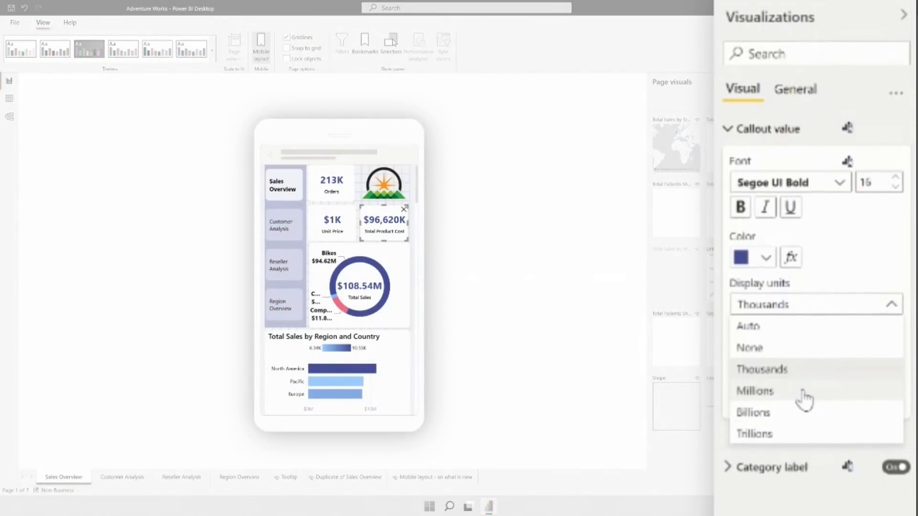
{"action": "key", "text": "Escape"}
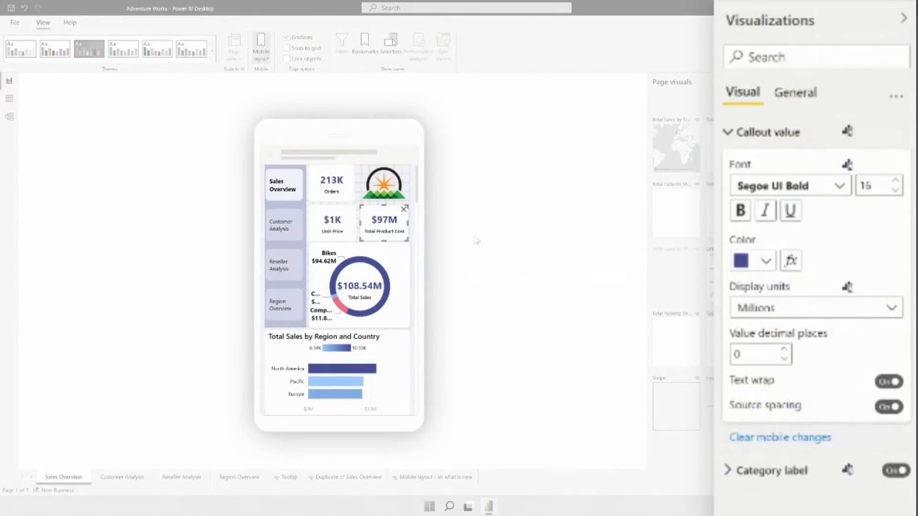
Remove the Orders card and the sun logo image from the mobile canvas
{"action": "left_click", "coordinate": [495, 239]}
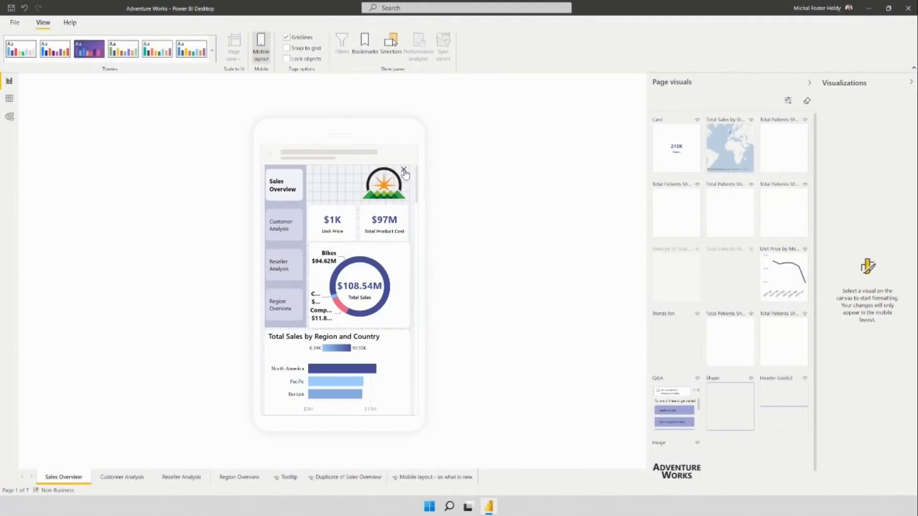
{"action": "left_click", "coordinate": [404, 171]}
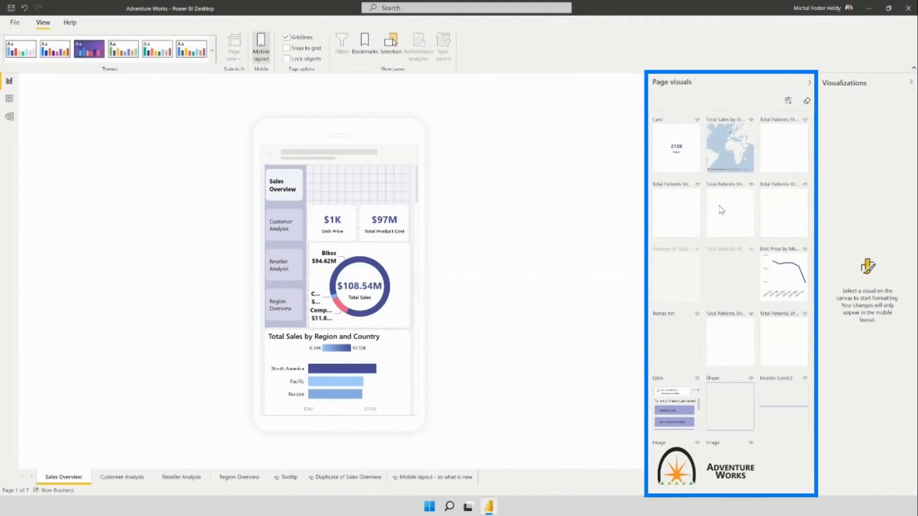
{"action": "mouse_move", "coordinate": [410, 279]}
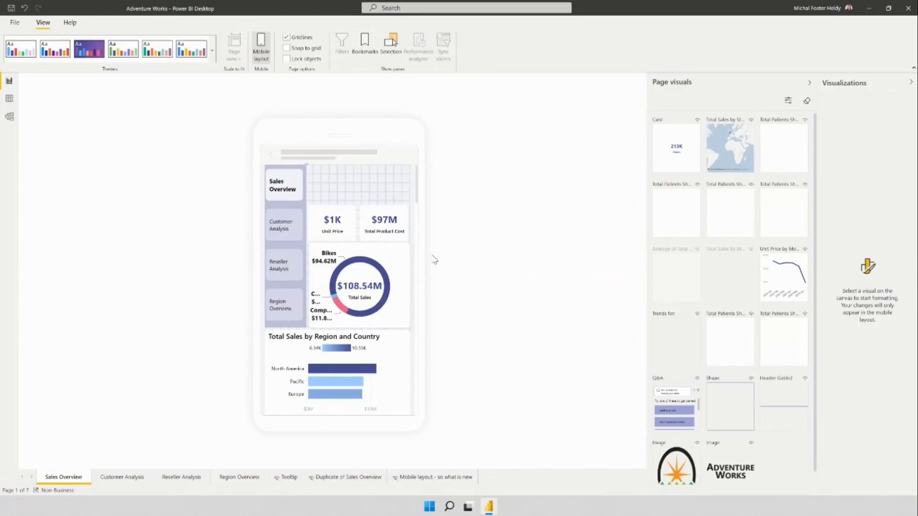
Set the page navigator's grid layout to Horizontal with 2 px padding and resize it into a row across the page header
{"action": "left_click", "coordinate": [284, 247]}
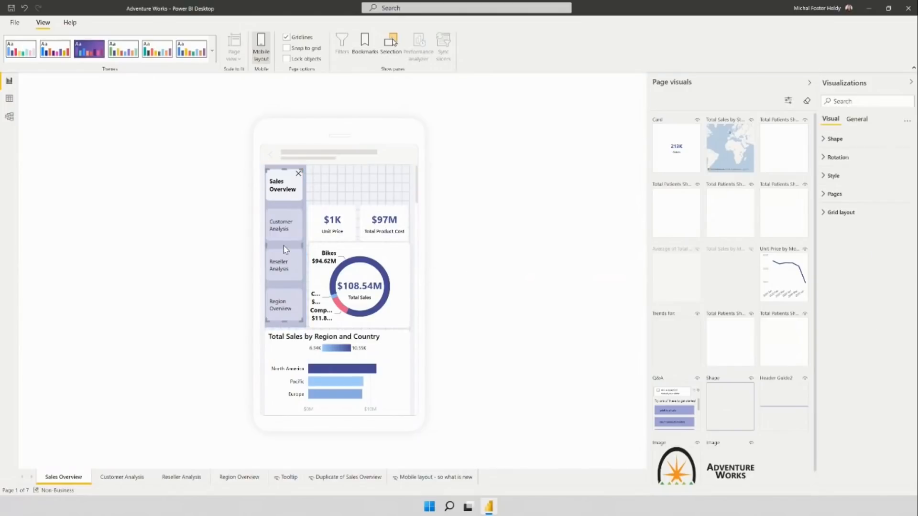
{"action": "left_click", "coordinate": [837, 213]}
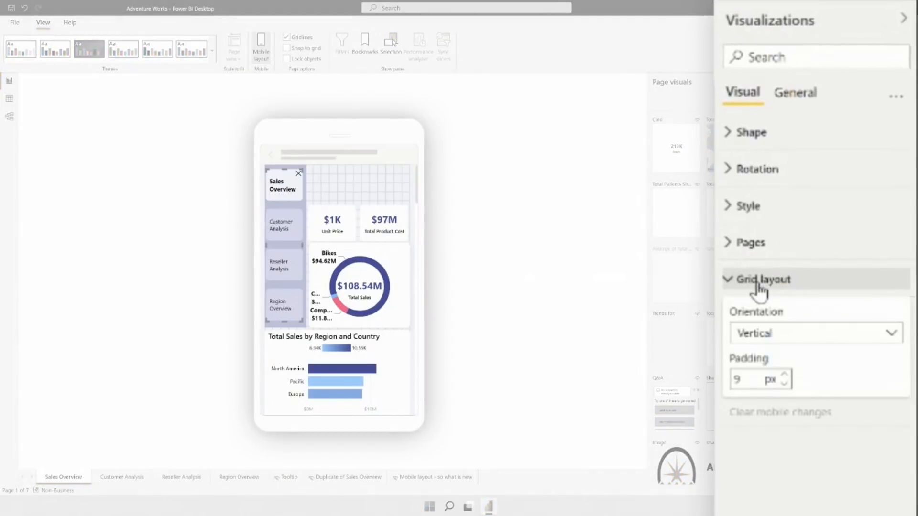
{"action": "left_click", "coordinate": [812, 340]}
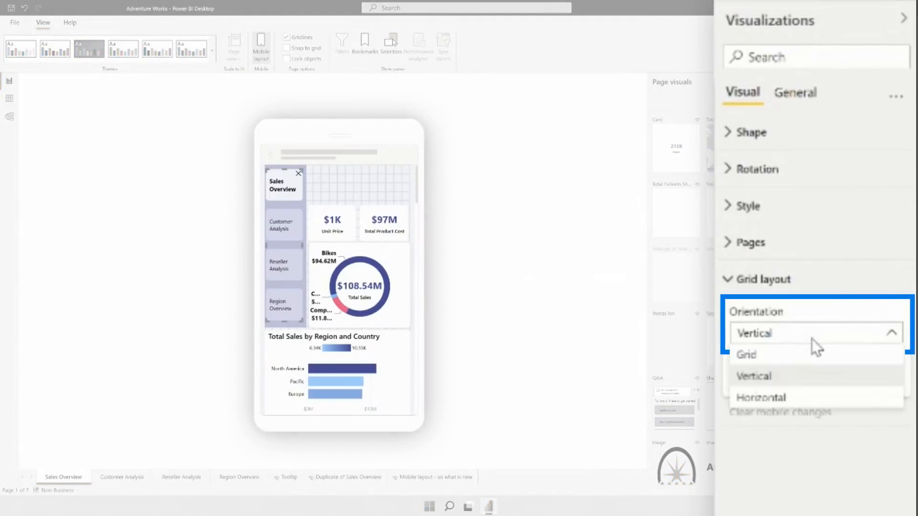
{"action": "left_click", "coordinate": [816, 405]}
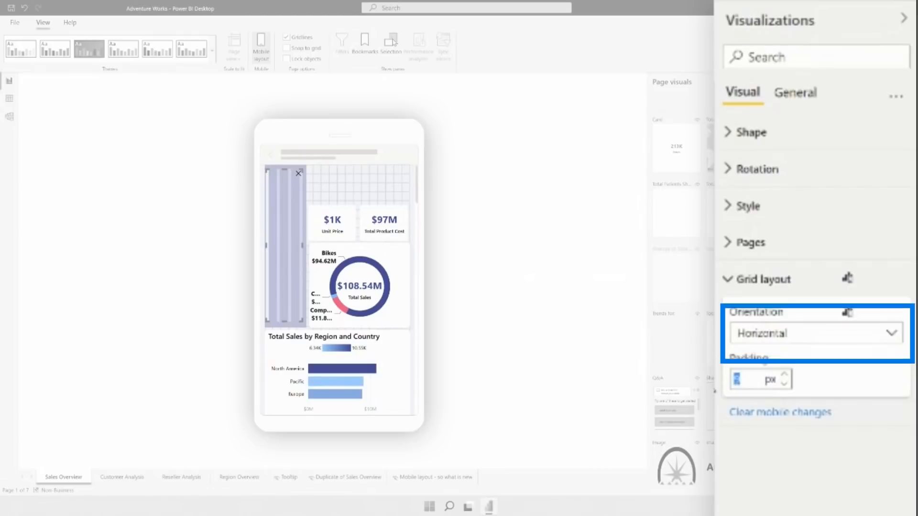
{"action": "type", "text": "2"}
{"action": "left_click_drag", "start_coordinate": [300, 319], "coordinate": [407, 181]}
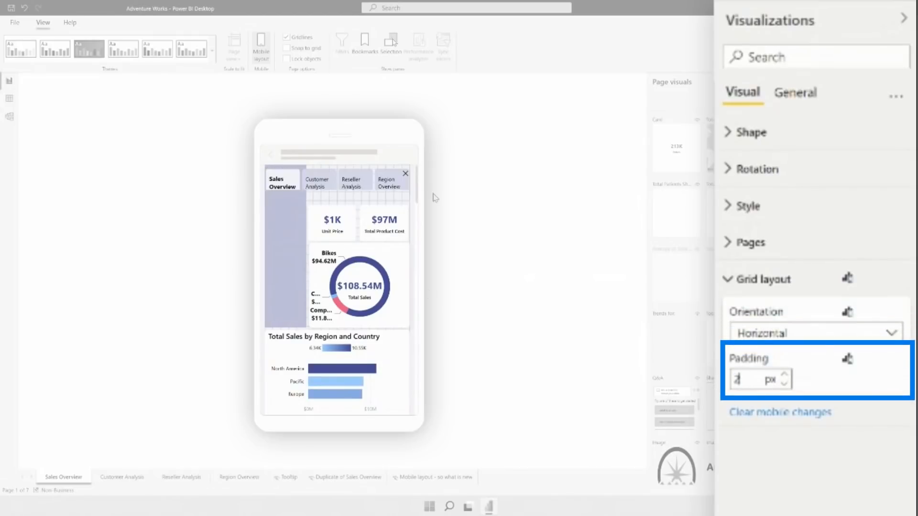
Style the page navigator's Selected state with white Segoe UI Bold text at size 9 and a dark blue fill, and narrow the navigator
{"action": "left_click", "coordinate": [747, 206]}
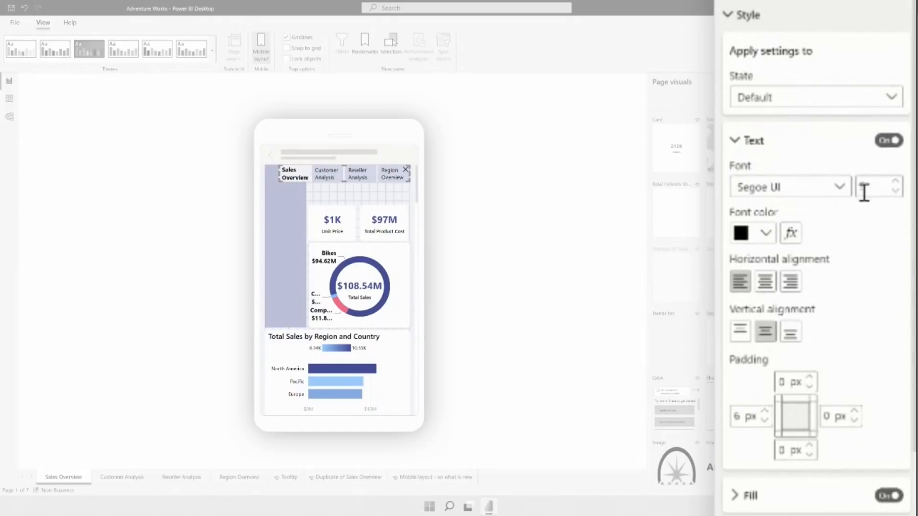
{"action": "left_click", "coordinate": [805, 100]}
{"action": "left_click", "coordinate": [800, 187]}
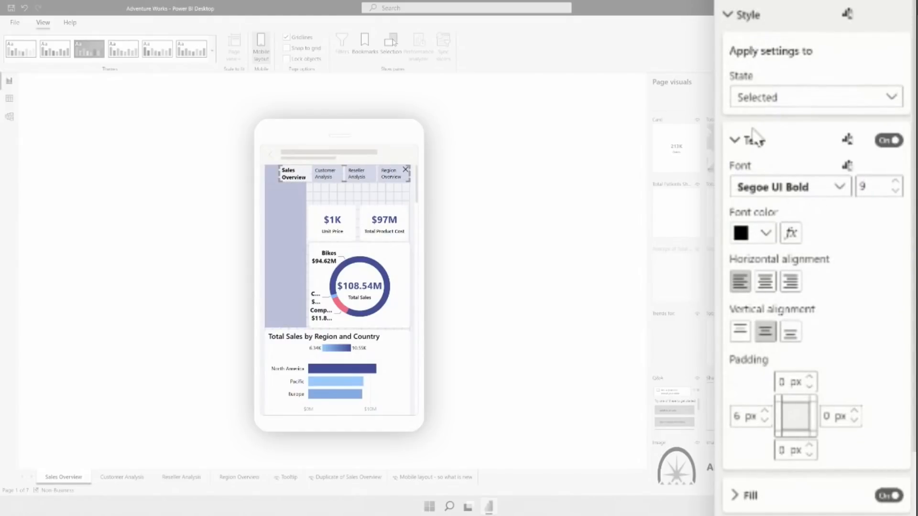
{"action": "left_click", "coordinate": [735, 141]}
{"action": "left_click", "coordinate": [750, 184]}
{"action": "left_click", "coordinate": [766, 229]}
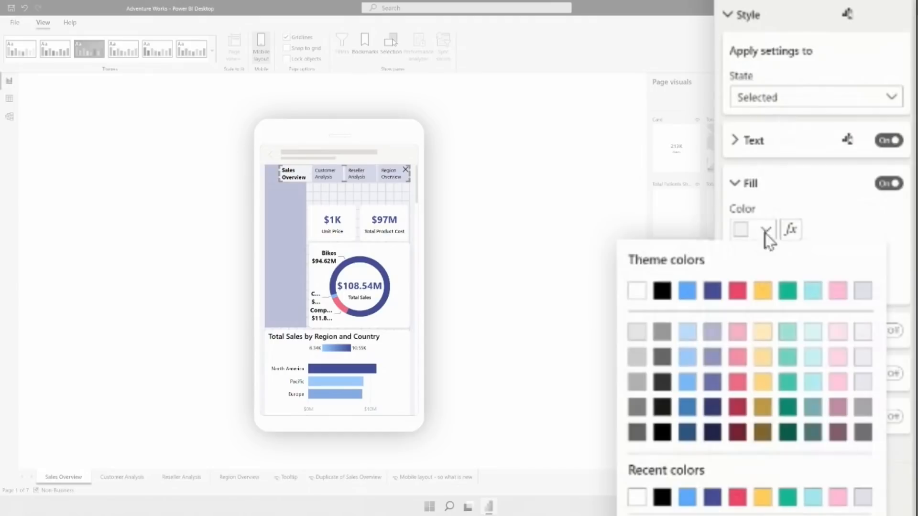
{"action": "left_click", "coordinate": [638, 289]}
{"action": "left_click", "coordinate": [756, 375]}
{"action": "left_click", "coordinate": [755, 375]}
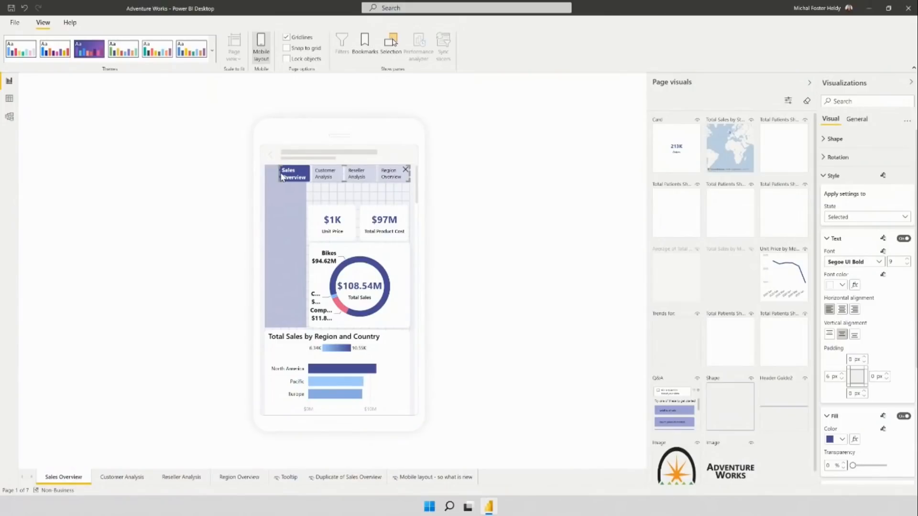
{"action": "left_click_drag", "start_coordinate": [277, 173], "coordinate": [287, 177]}
Change the sidebar background rectangle's shape to a line
{"action": "left_click", "coordinate": [290, 245]}
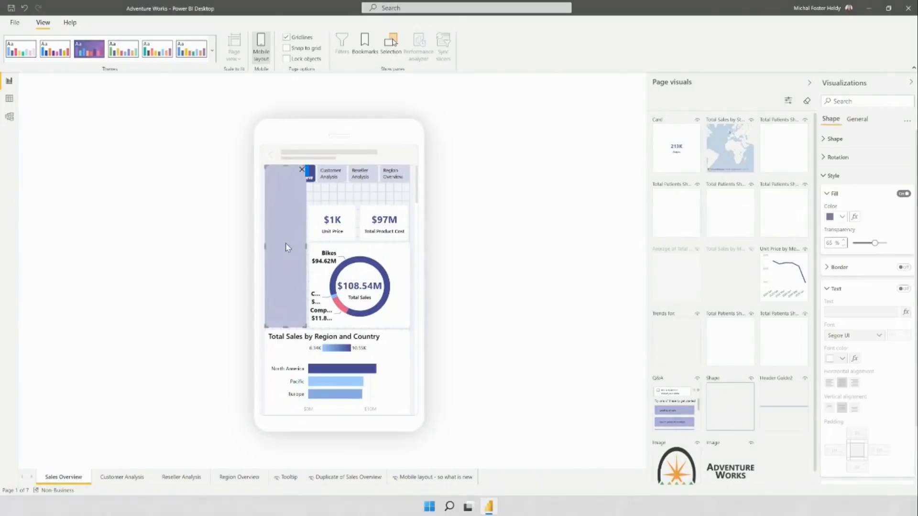
{"action": "left_click", "coordinate": [833, 176]}
{"action": "left_click", "coordinate": [733, 149]}
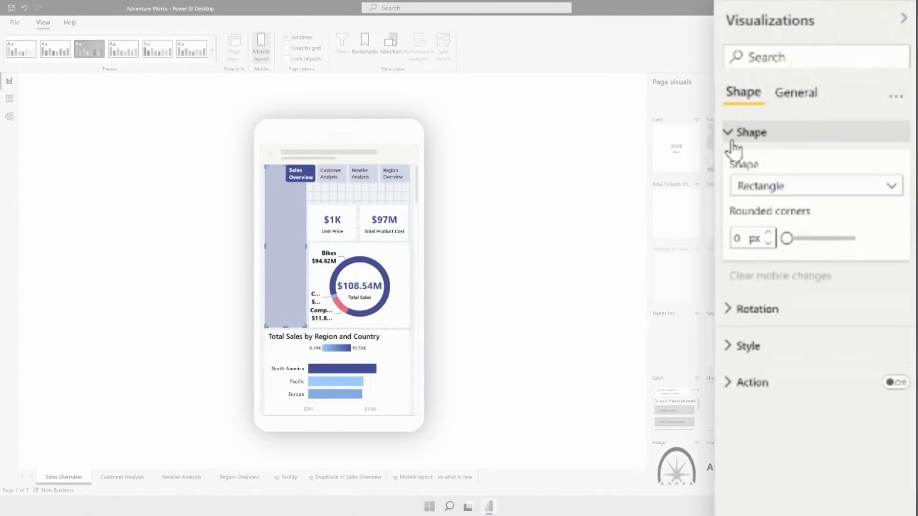
{"action": "left_click", "coordinate": [767, 191]}
{"action": "left_click", "coordinate": [767, 317]}
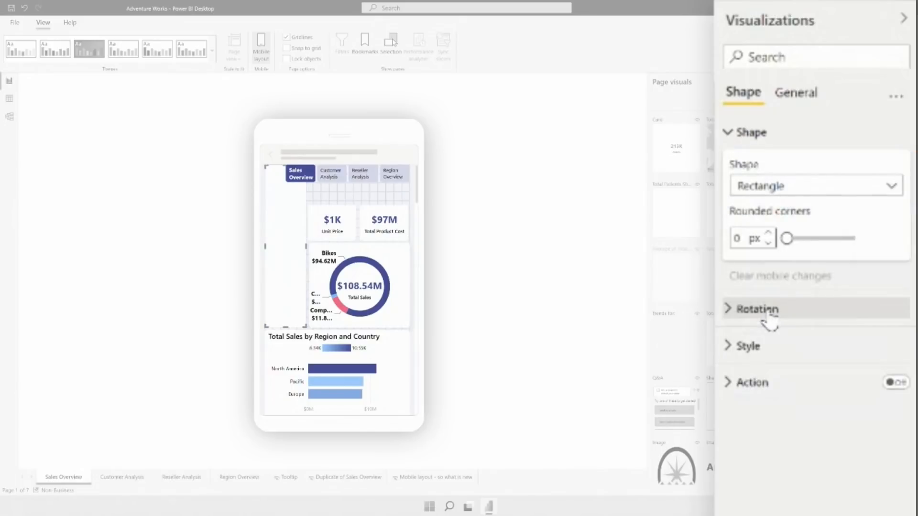
Turn on the line shape's border and colour it with the dark blue theme colour
{"action": "left_click", "coordinate": [755, 345]}
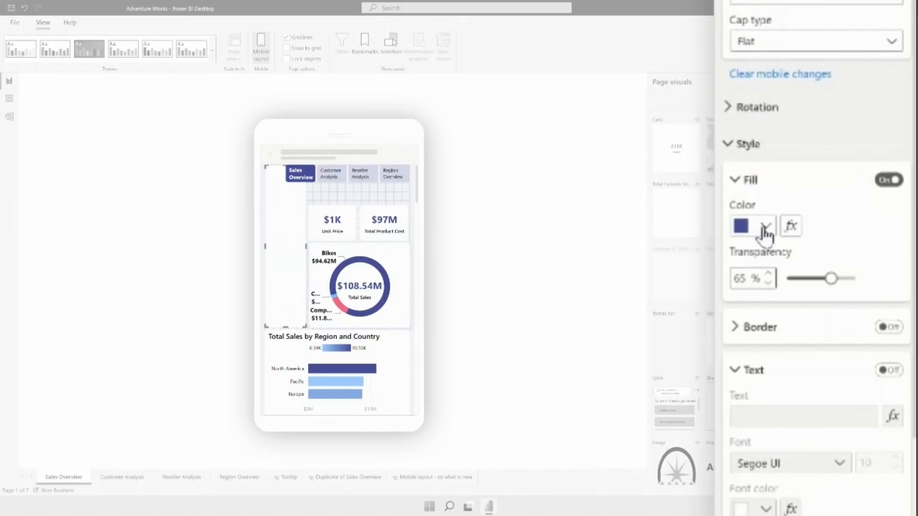
{"action": "left_click", "coordinate": [760, 334]}
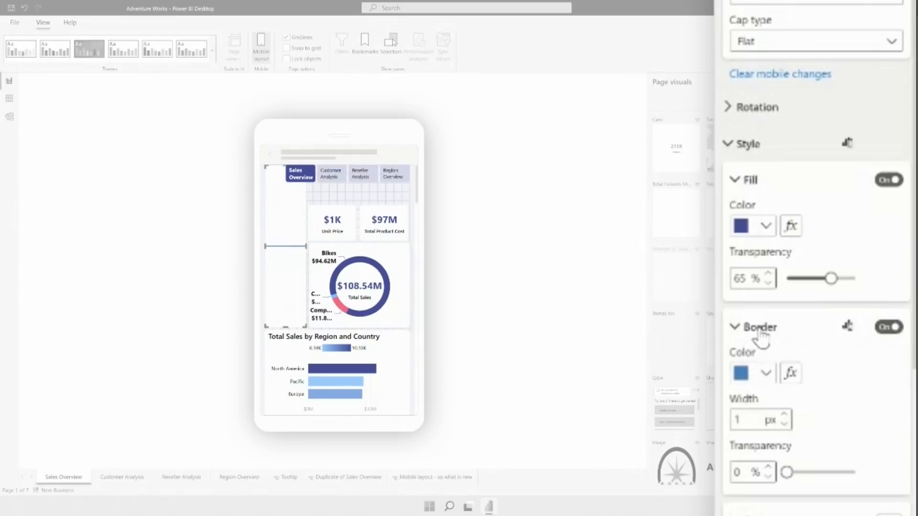
{"action": "left_click", "coordinate": [766, 373]}
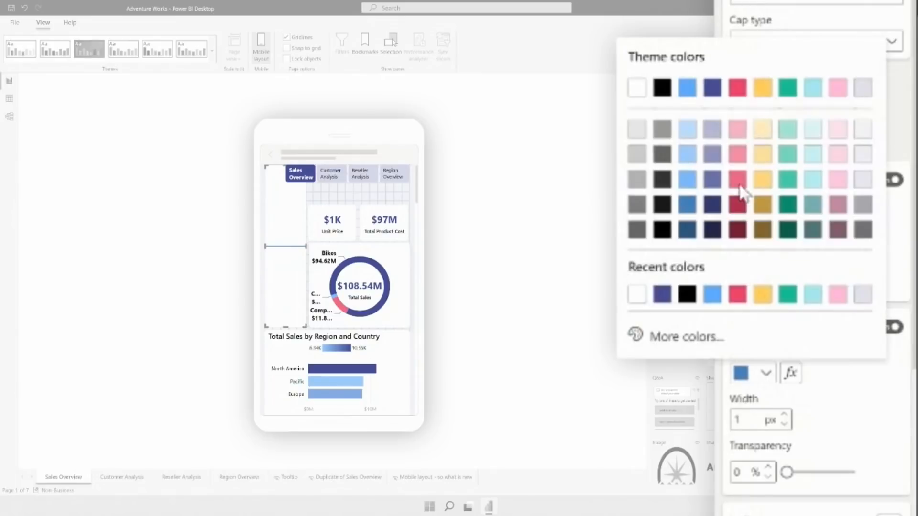
{"action": "left_click", "coordinate": [712, 88]}
Turn off the line shape's background and resize it to run across the page directly beneath the page navigator
{"action": "scroll", "coordinate": [803, 143], "scroll_direction": "up", "scroll_amount": 3}
{"action": "left_click", "coordinate": [802, 55]}
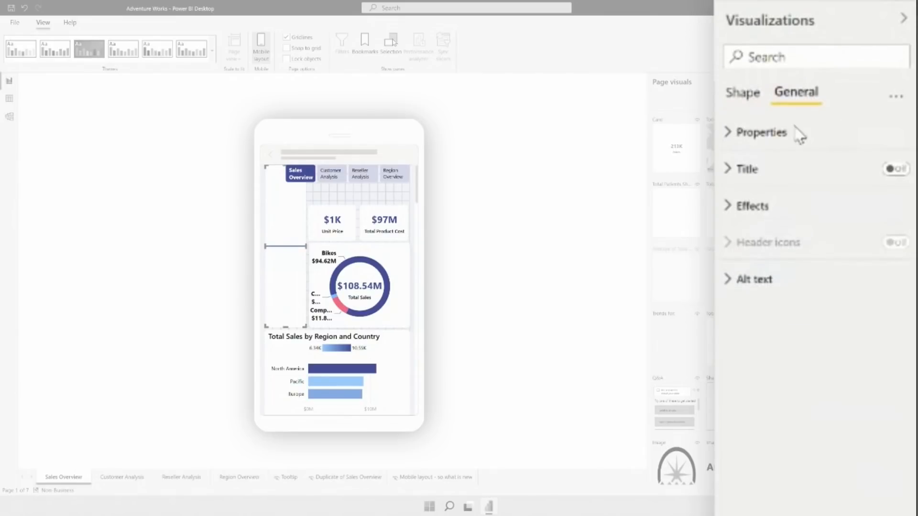
{"action": "left_click", "coordinate": [758, 206]}
{"action": "left_click", "coordinate": [888, 243]}
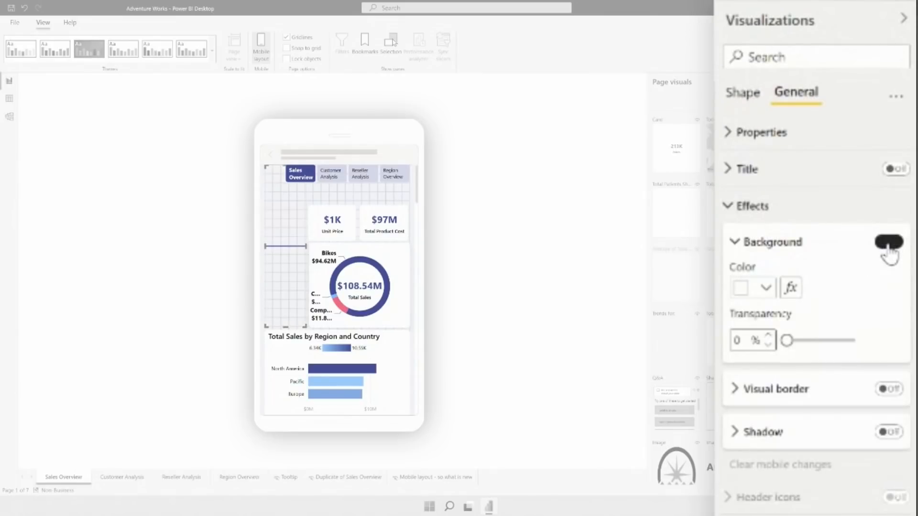
{"action": "left_click_drag", "start_coordinate": [307, 327], "coordinate": [410, 197]}
{"action": "left_click", "coordinate": [279, 237]}
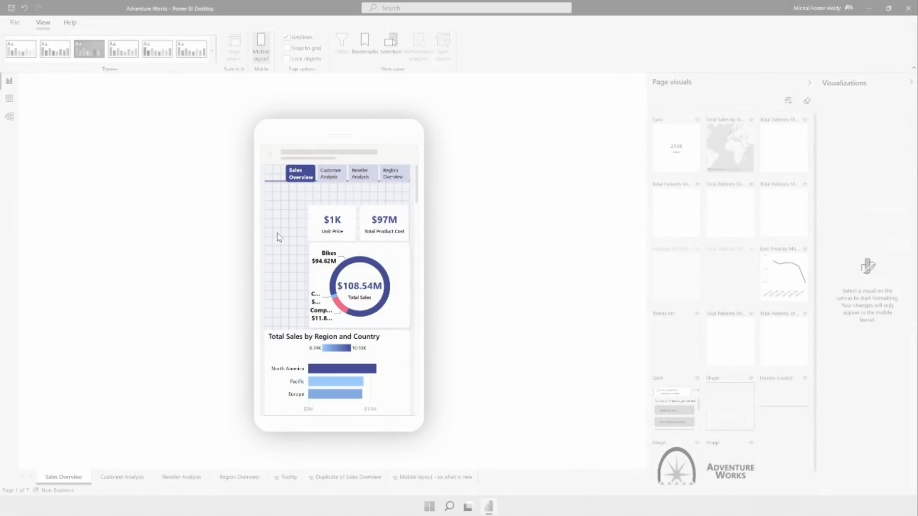
Select the header line and show the Selection pane
{"action": "left_click", "coordinate": [284, 191]}
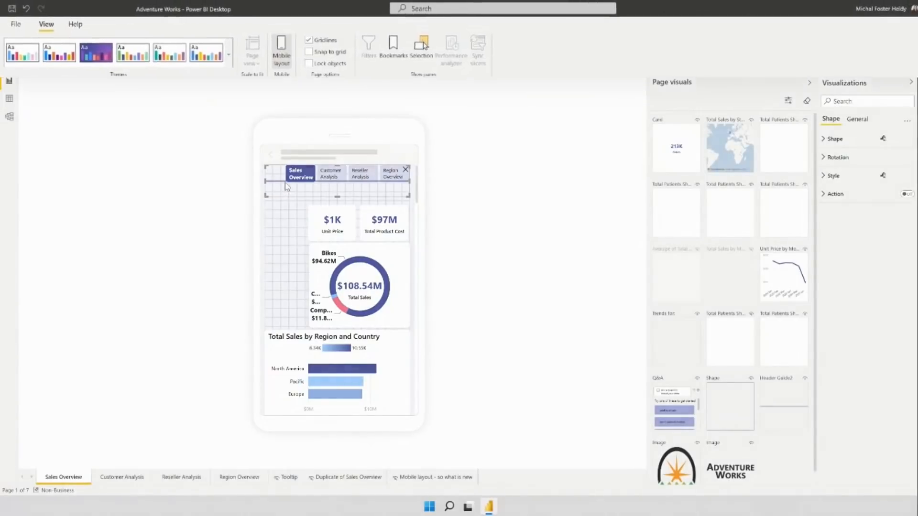
{"action": "left_click", "coordinate": [765, 100]}
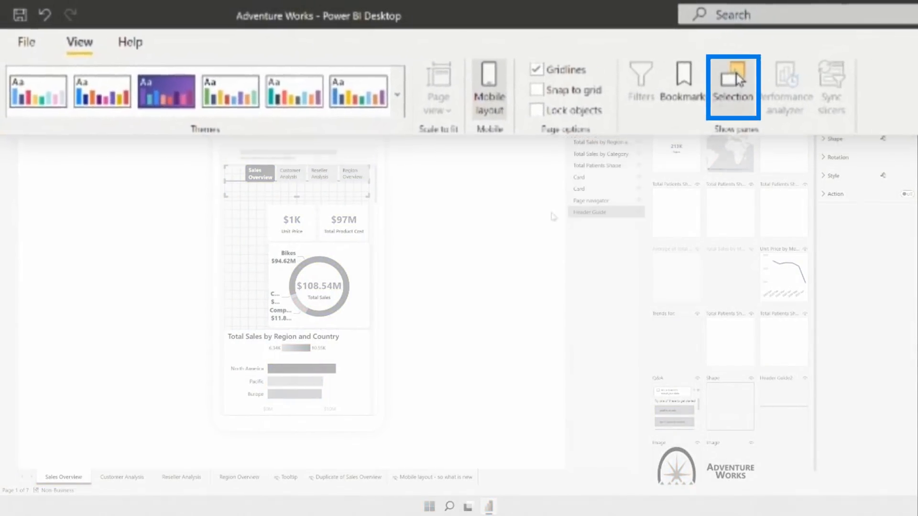